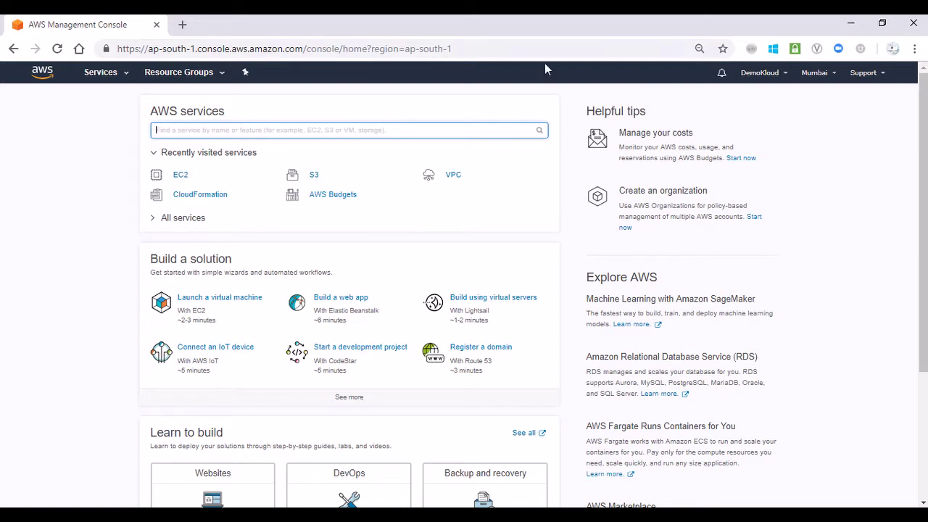
Start a new EC2 Auto Scaling launch configuration based on the Amazon Linux 2 AMI (HVM) with the t2.micro instance type
{"action": "left_click", "coordinate": [182, 179]}
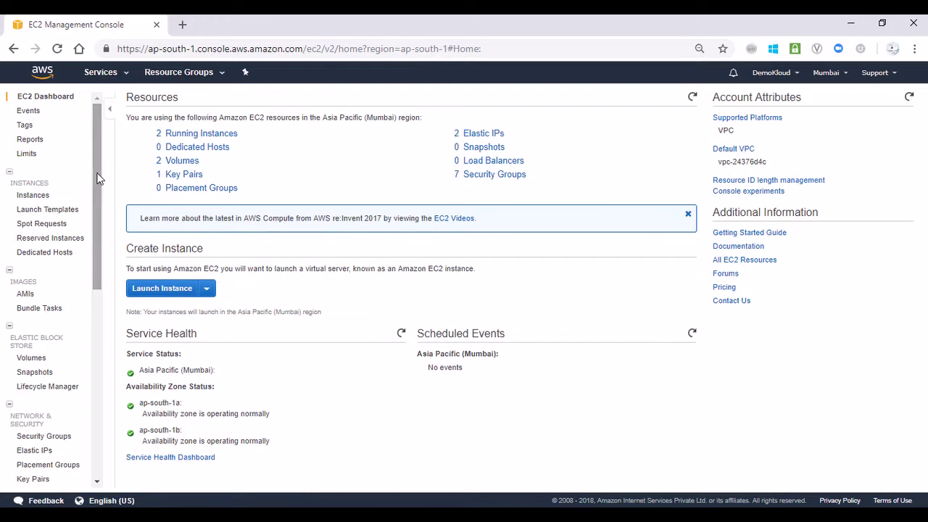
{"action": "scroll", "coordinate": [99, 220], "scroll_direction": "down", "scroll_amount": 1}
{"action": "left_click_drag", "start_coordinate": [98, 219], "coordinate": [97, 339]}
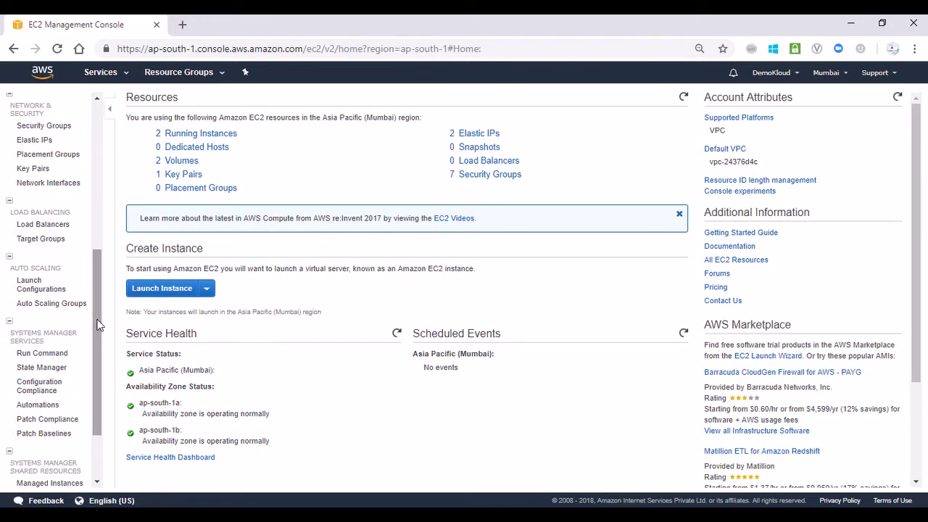
{"action": "left_click", "coordinate": [52, 293]}
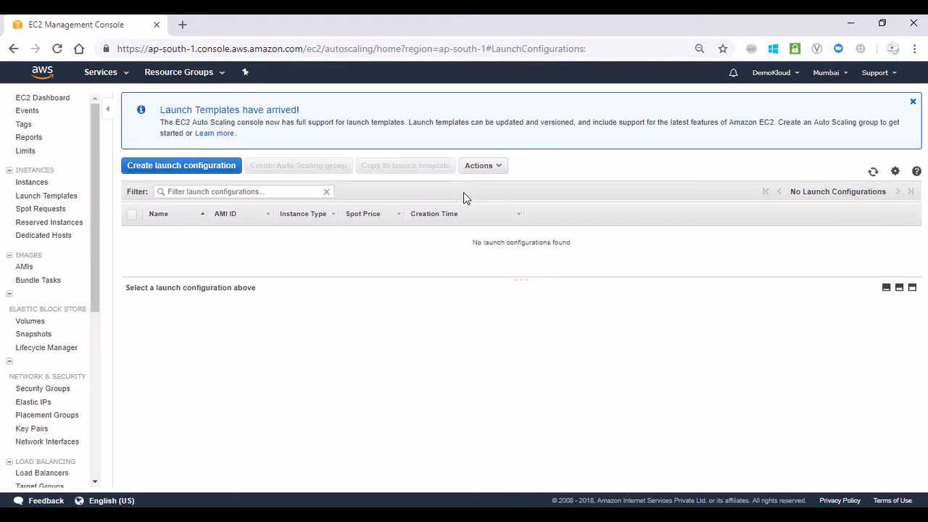
{"action": "left_click", "coordinate": [215, 163]}
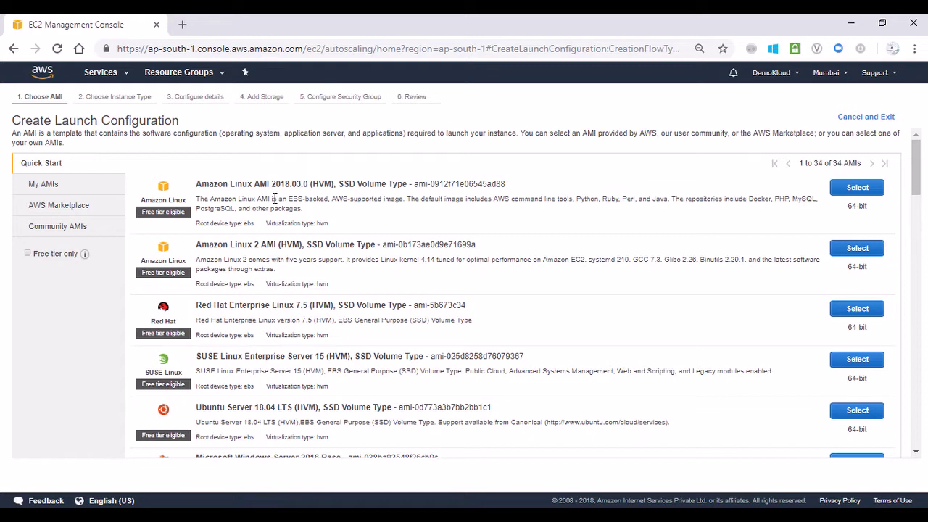
{"action": "left_click", "coordinate": [857, 249]}
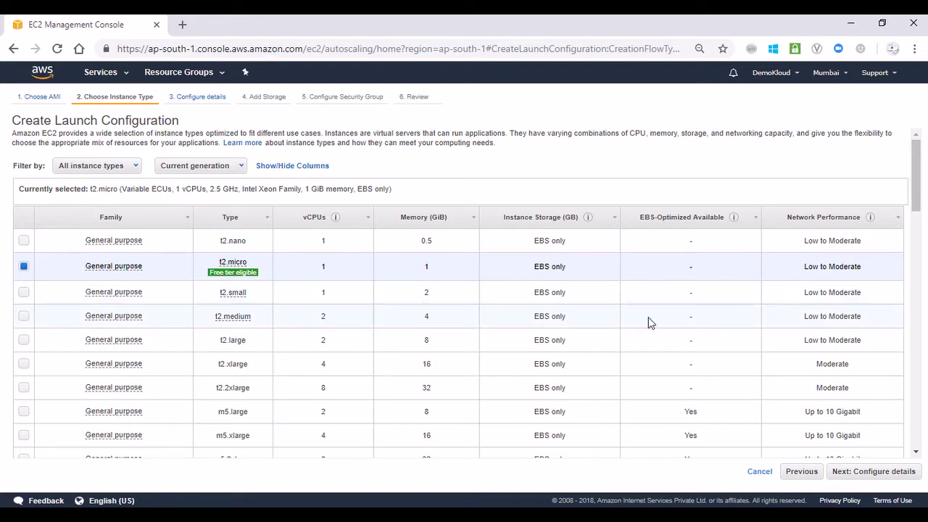
{"action": "left_click", "coordinate": [870, 472]}
Name the launch configuration Lab-Configuration and, in its advanced details, assign a public IP address to every instance
{"action": "left_click", "coordinate": [287, 136]}
{"action": "type", "text": "Lab-Configuration"}
{"action": "left_click", "coordinate": [456, 144]}
{"action": "left_click", "coordinate": [17, 249]}
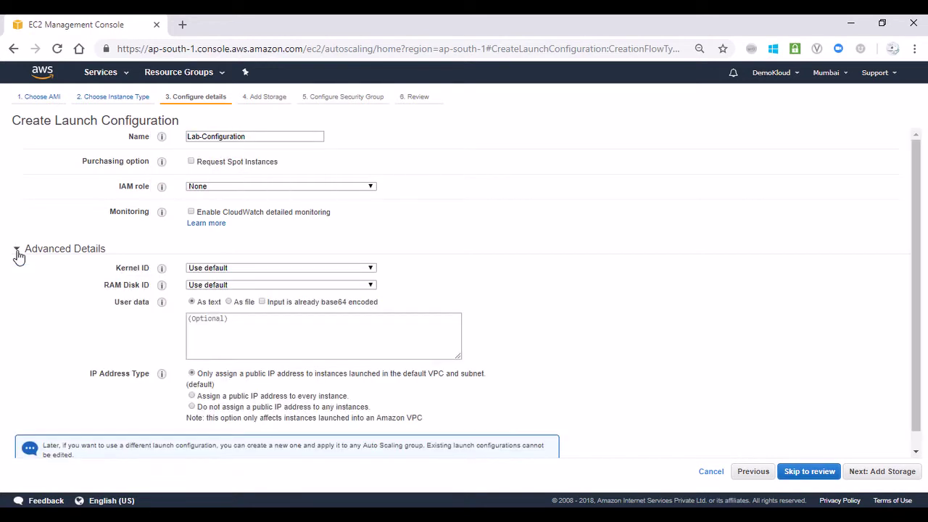
{"action": "left_click_drag", "start_coordinate": [917, 277], "coordinate": [916, 301]}
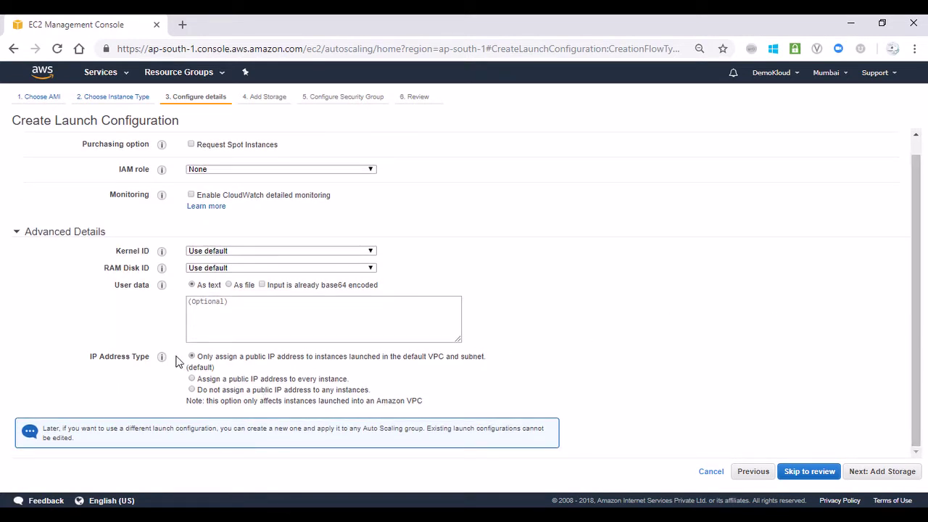
{"action": "left_click", "coordinate": [191, 379]}
{"action": "left_click", "coordinate": [883, 472]}
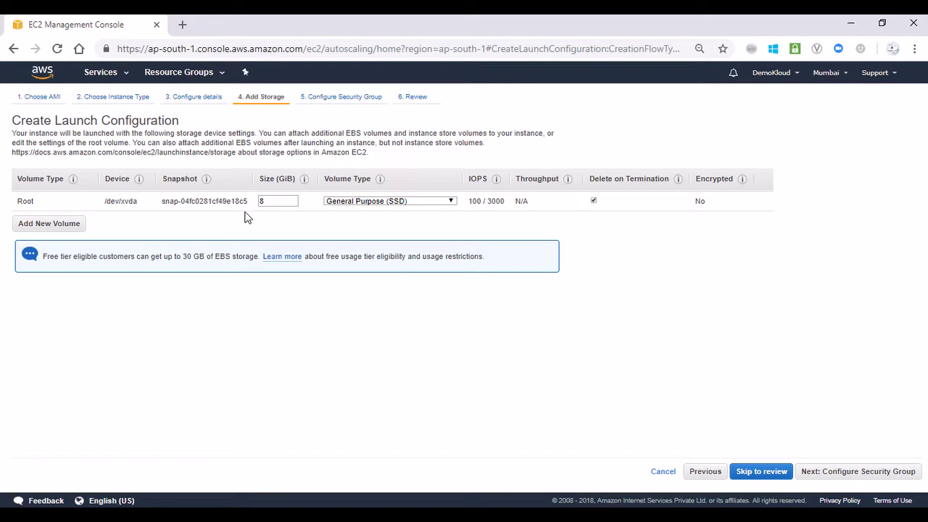
Accept the default storage, assign the existing Web server security group, and continue to the review despite the port 22 warning
{"action": "left_click", "coordinate": [877, 477]}
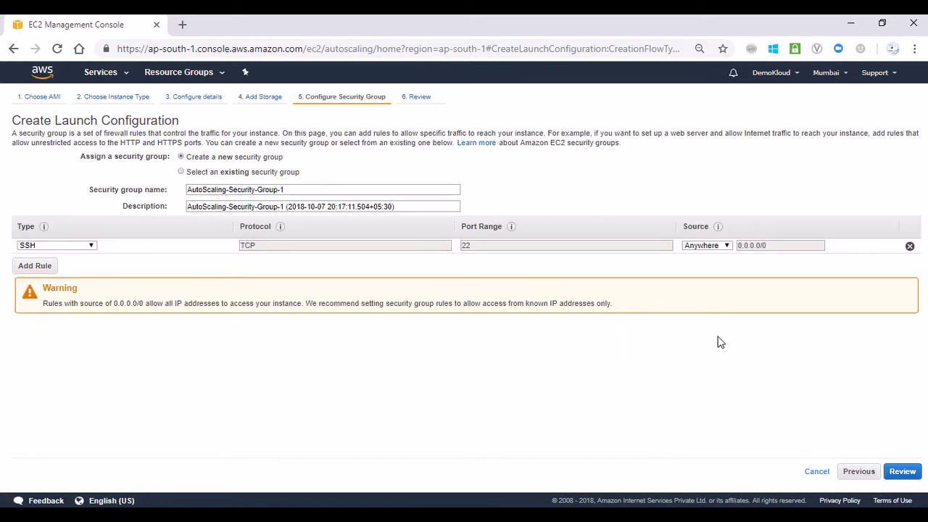
{"action": "left_click", "coordinate": [181, 172]}
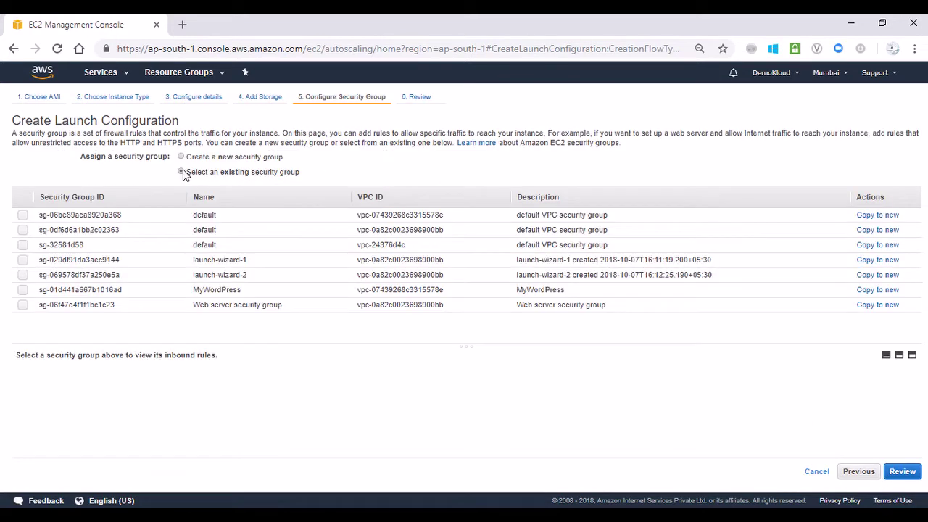
{"action": "left_click", "coordinate": [22, 305]}
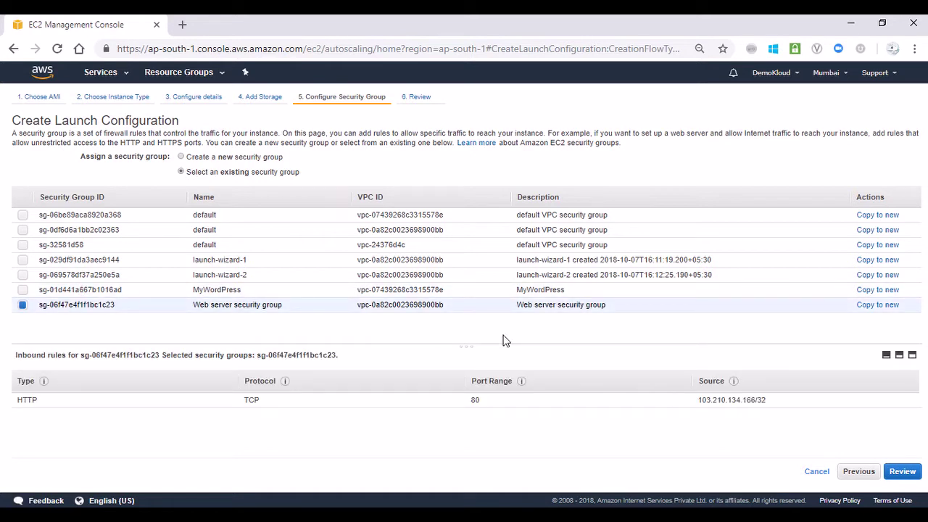
{"action": "left_click", "coordinate": [900, 471]}
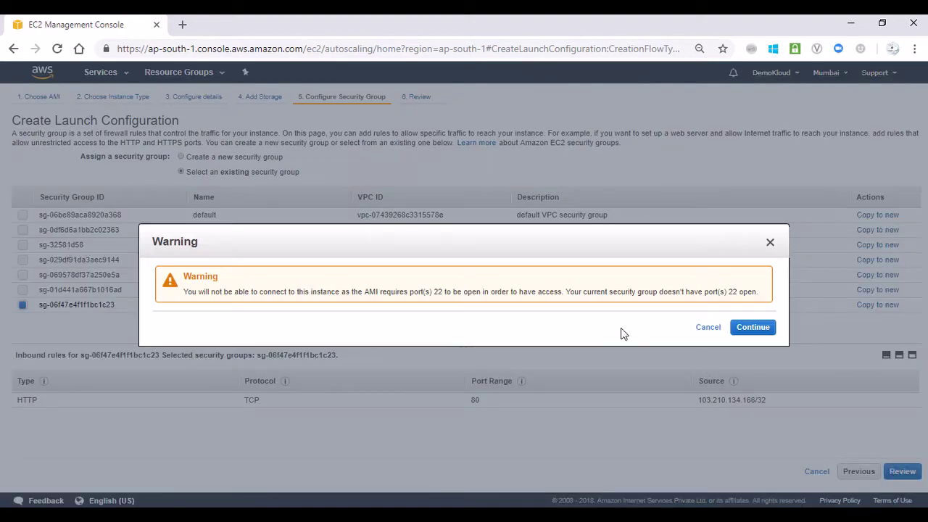
{"action": "left_click", "coordinate": [756, 332]}
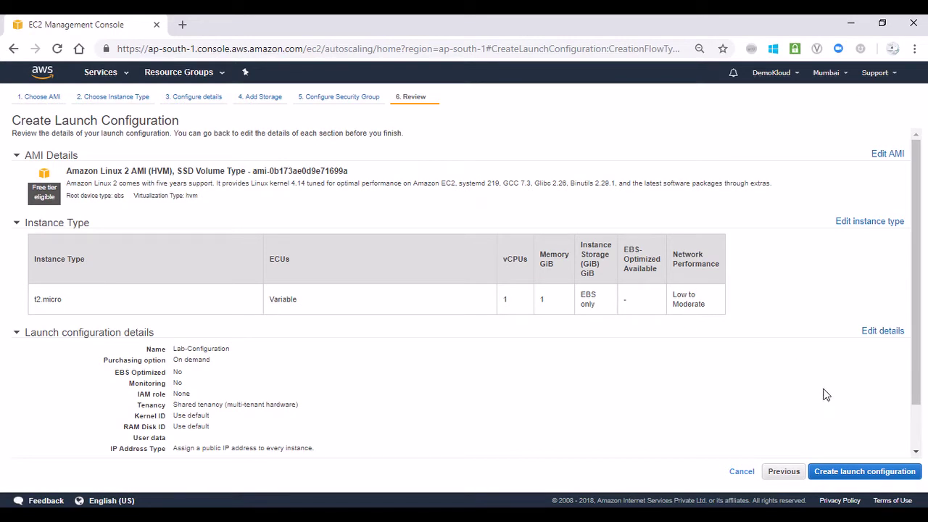
Create the launch configuration with the existing demo2kloud key pair, acknowledging access to its private key file
{"action": "left_click", "coordinate": [845, 475]}
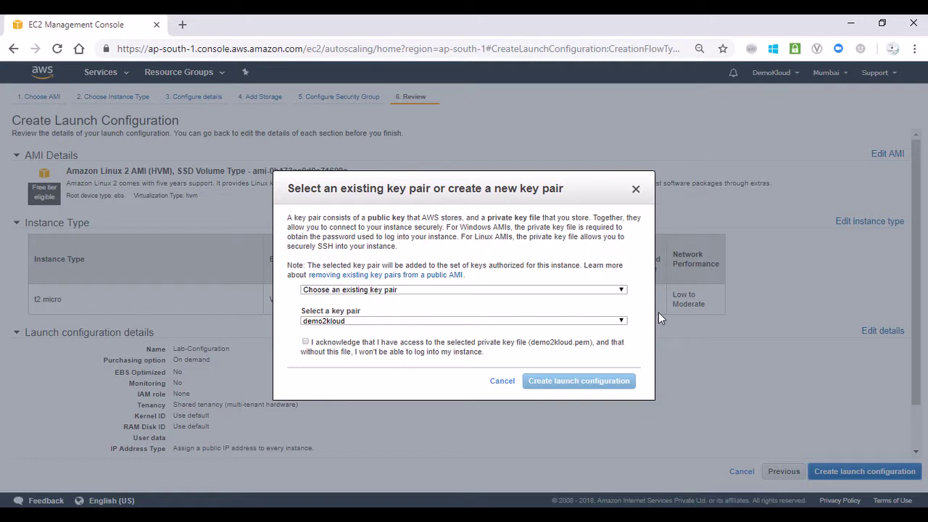
{"action": "left_click", "coordinate": [305, 342]}
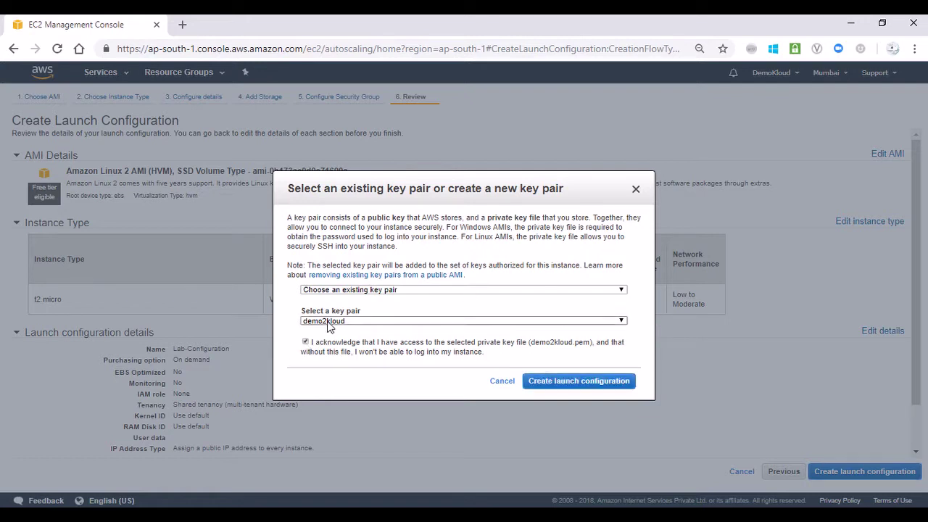
{"action": "left_click", "coordinate": [580, 381]}
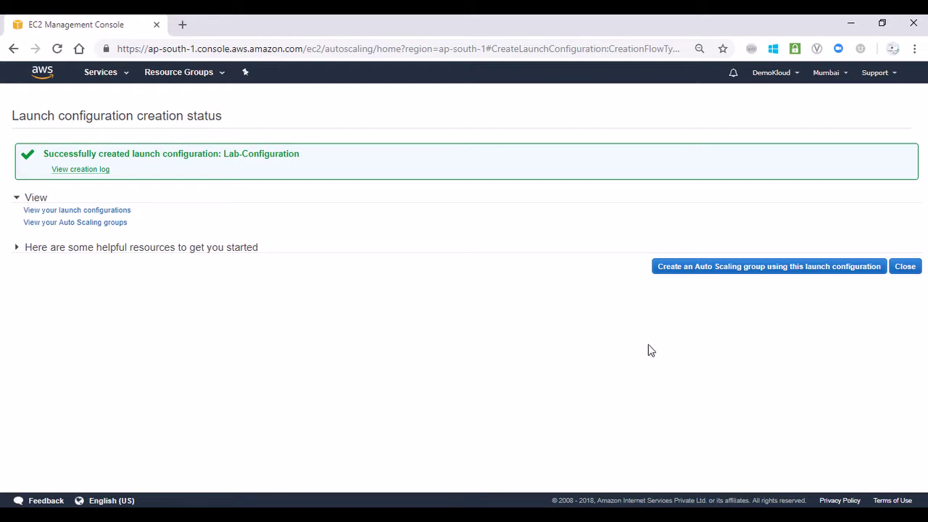
Start an Auto Scaling group from the new launch configuration and name it Lab-Group
{"action": "left_click", "coordinate": [743, 274]}
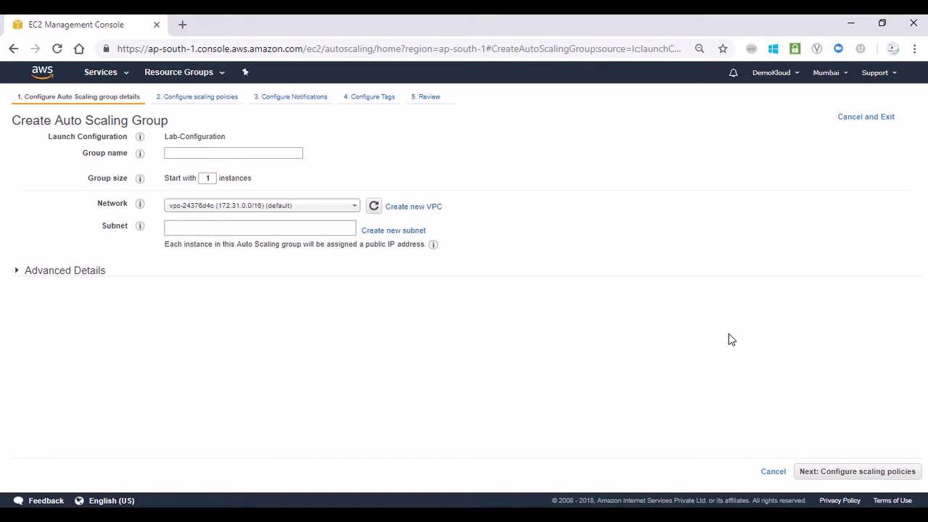
{"action": "left_click", "coordinate": [277, 153]}
{"action": "type", "text": "Lab"}
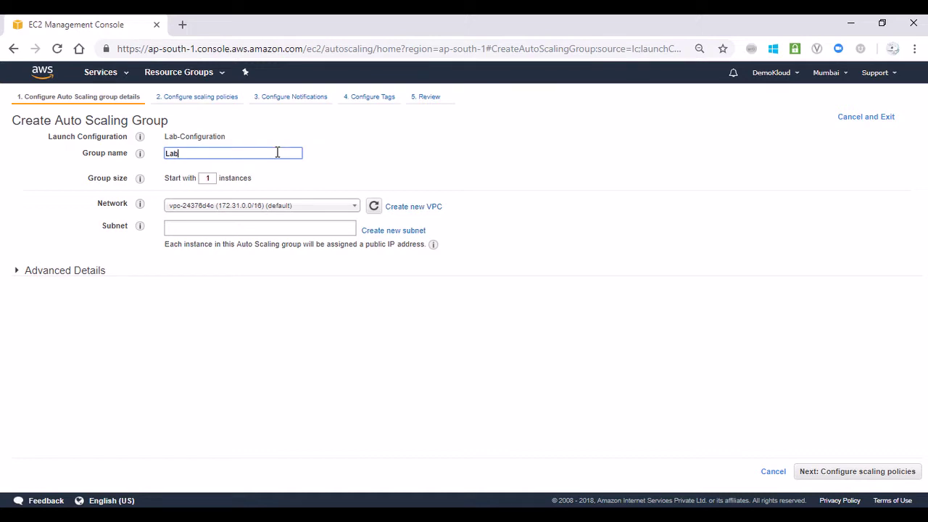
{"action": "type", "text": "-Group"}
{"action": "left_click", "coordinate": [364, 170]}
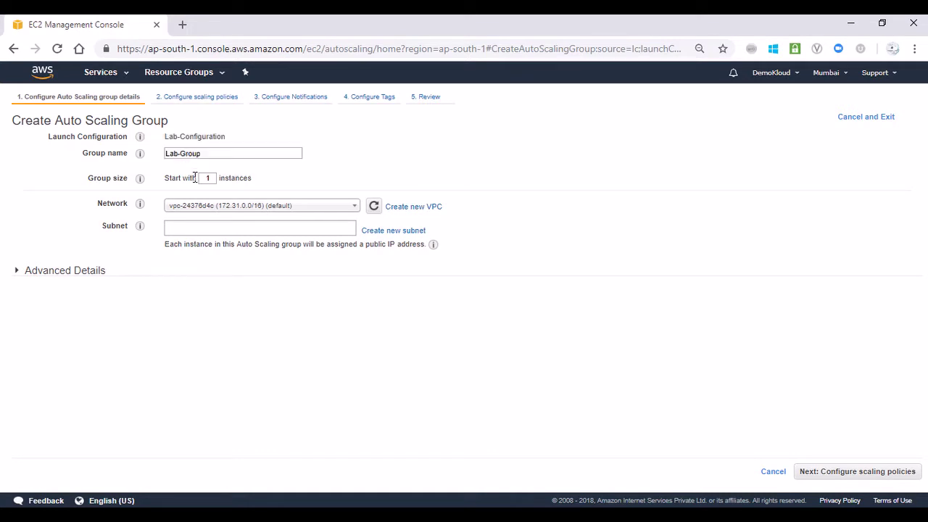
Place the Auto Scaling group in the LabVPC network with the Public subnet-1a subnet, and continue to the scaling policies
{"action": "left_click", "coordinate": [296, 205]}
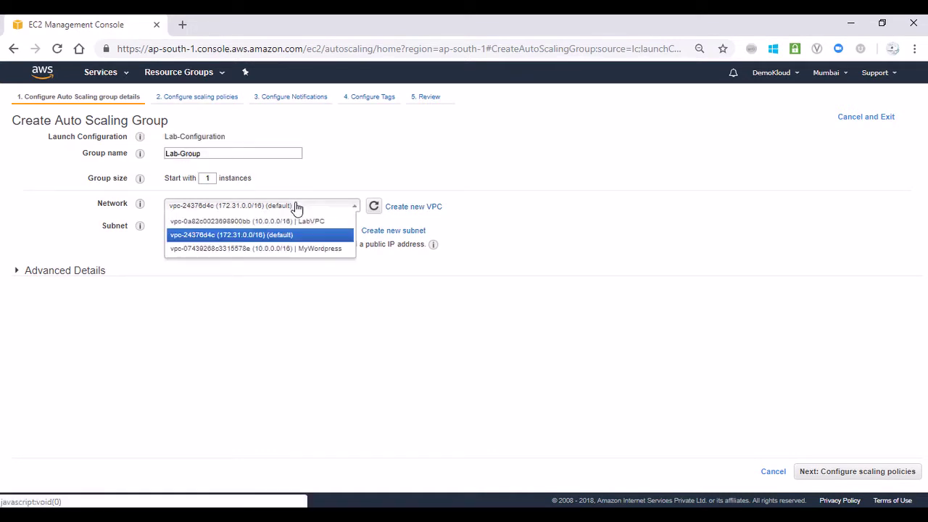
{"action": "left_click", "coordinate": [298, 222]}
{"action": "left_click", "coordinate": [333, 225]}
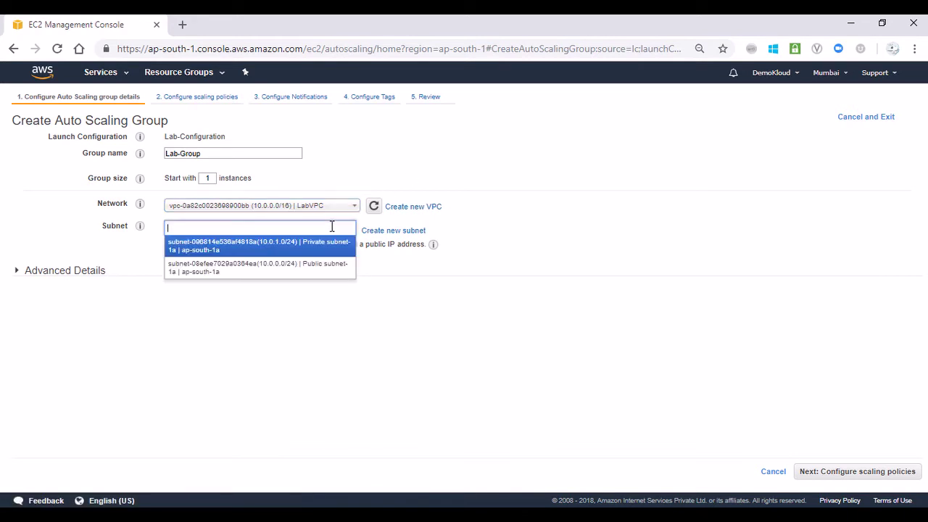
{"action": "left_click", "coordinate": [324, 263]}
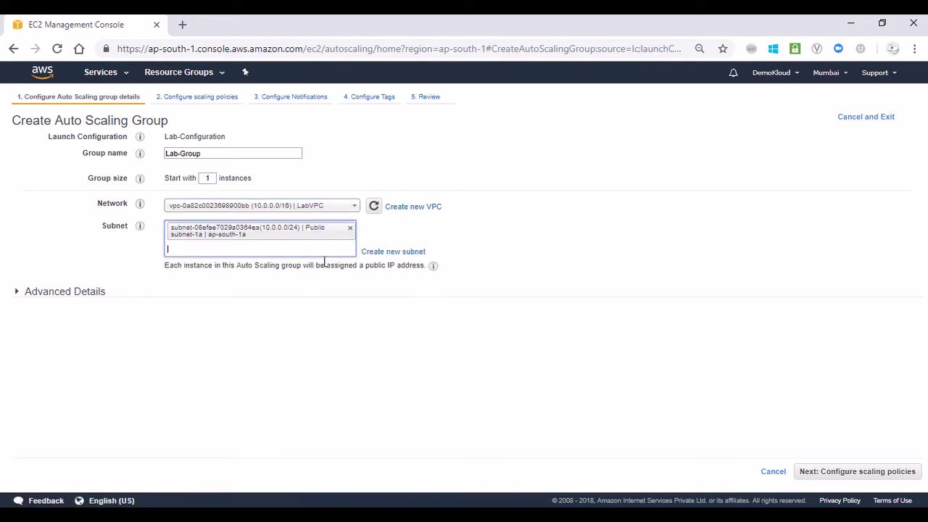
{"action": "left_click", "coordinate": [500, 184]}
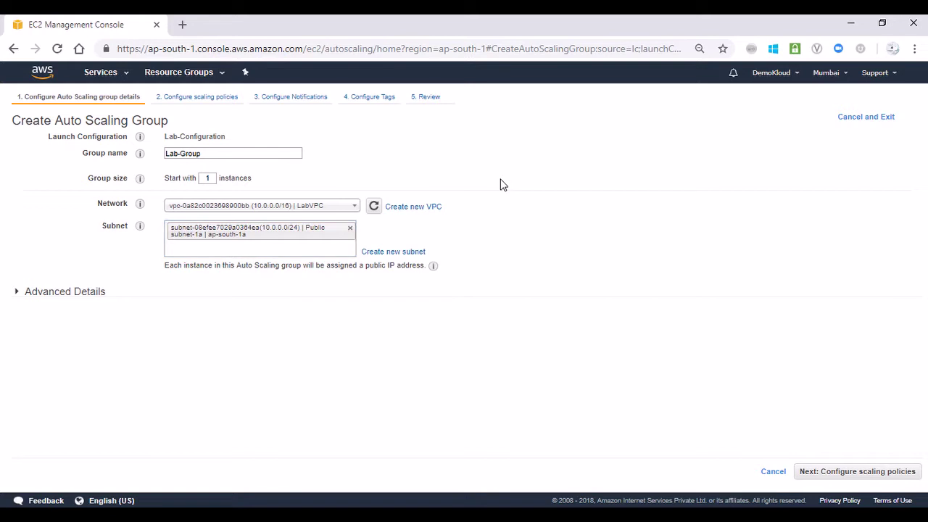
{"action": "left_click", "coordinate": [841, 473]}
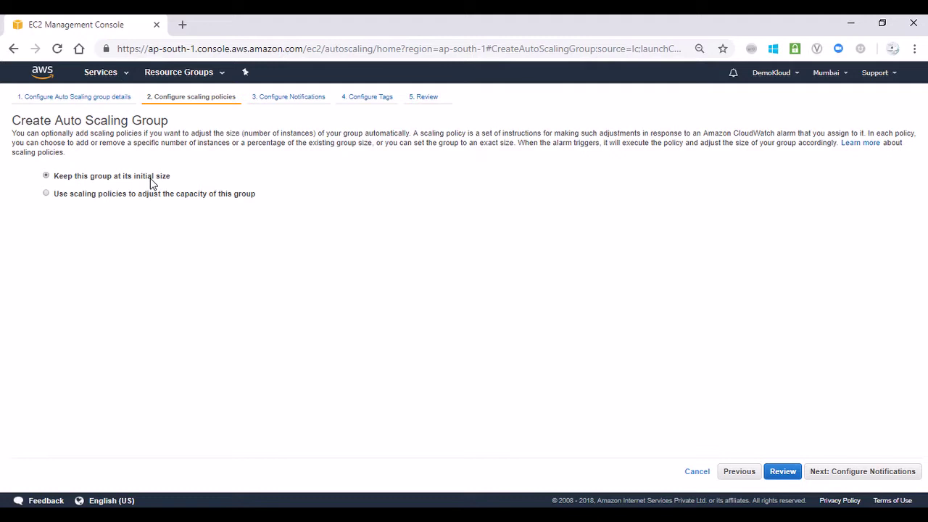
Keep the group at its initial size, create the Auto Scaling group, and close the creation status page
{"action": "left_click", "coordinate": [47, 194]}
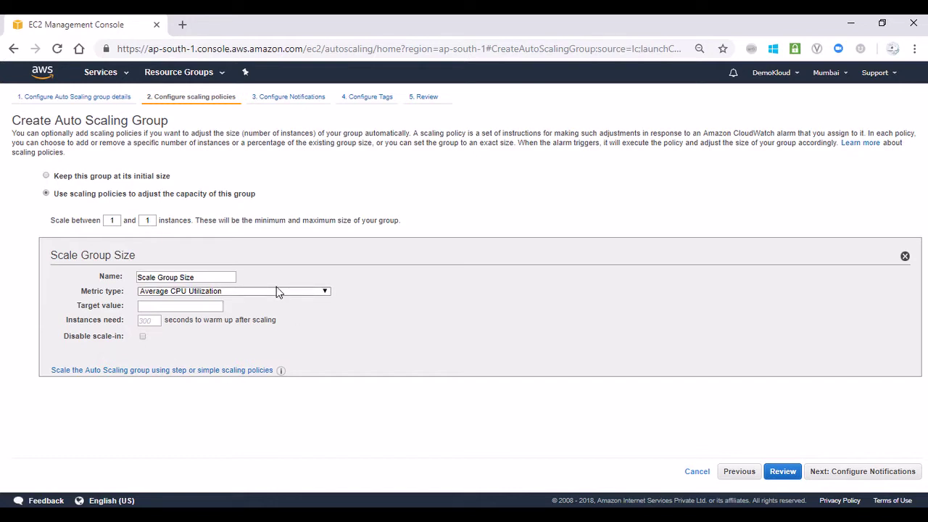
{"action": "left_click", "coordinate": [47, 176]}
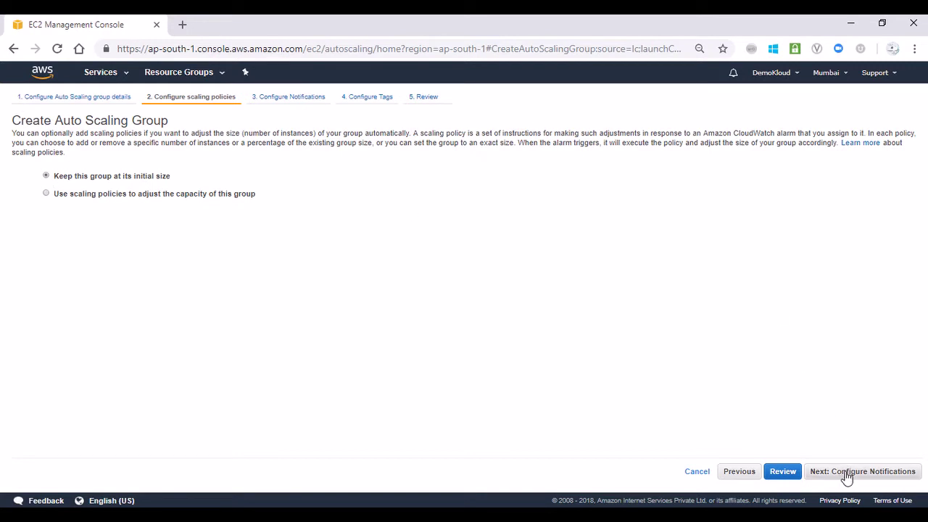
{"action": "left_click", "coordinate": [782, 472]}
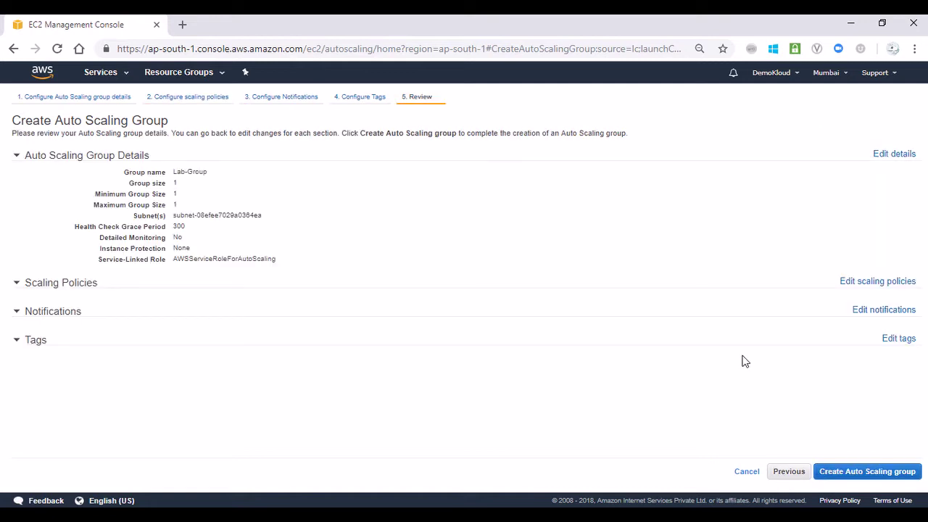
{"action": "left_click", "coordinate": [860, 482]}
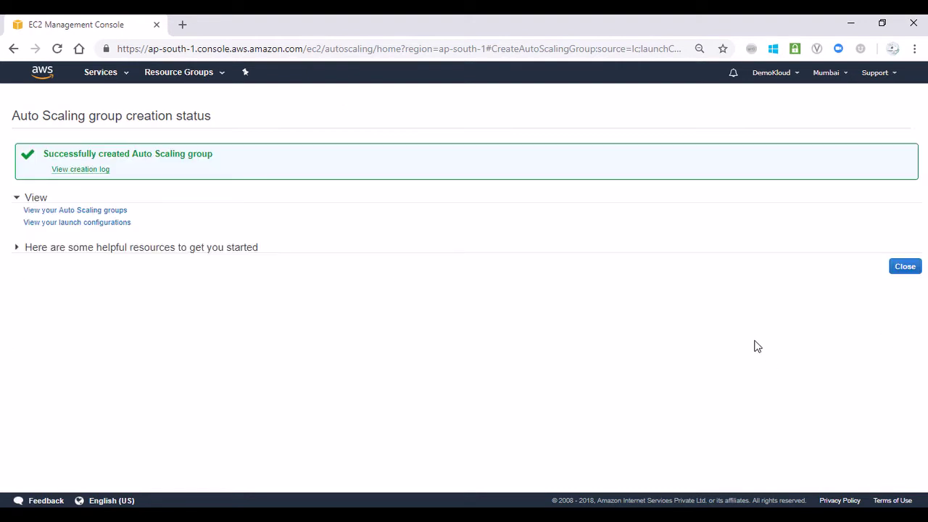
{"action": "left_click", "coordinate": [904, 269]}
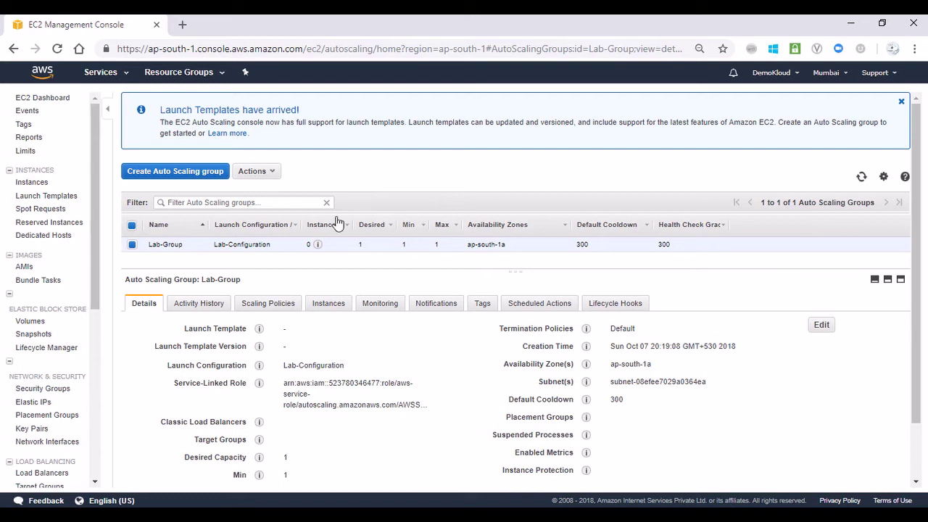
Review the activity history of Lab-Group and refresh it to check the instance launch status
{"action": "left_click", "coordinate": [132, 246]}
{"action": "left_click", "coordinate": [131, 246]}
{"action": "left_click", "coordinate": [206, 305]}
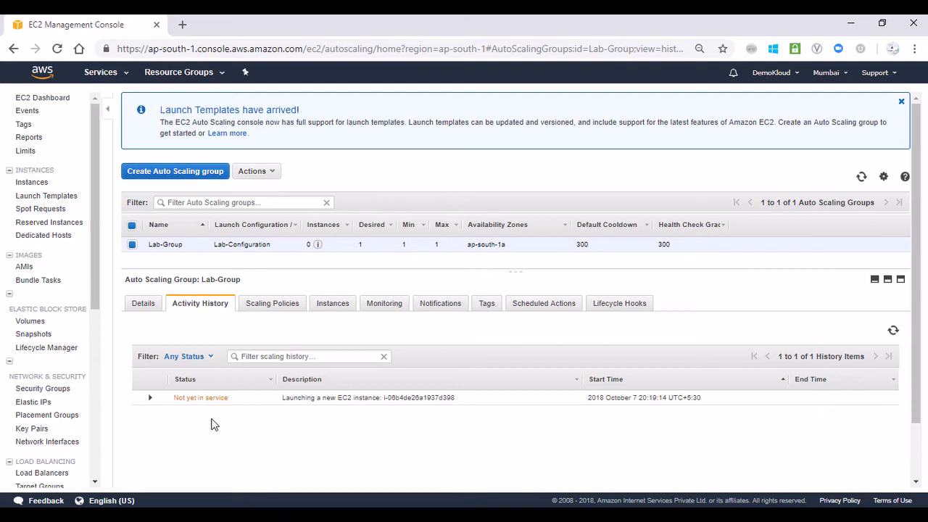
{"action": "left_click", "coordinate": [893, 332]}
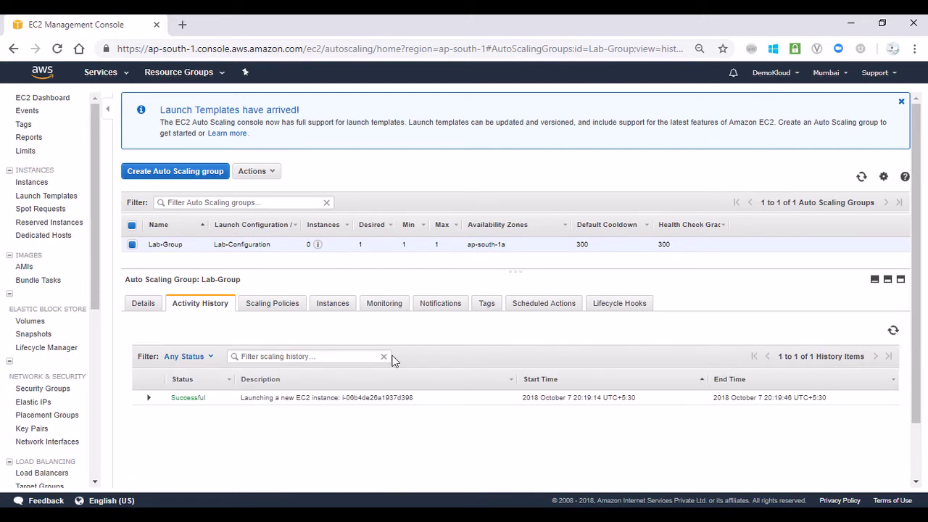
Open the EC2 instance belonging to Lab-Group, terminate it, and refresh the instance list to check its state
{"action": "left_click", "coordinate": [335, 305]}
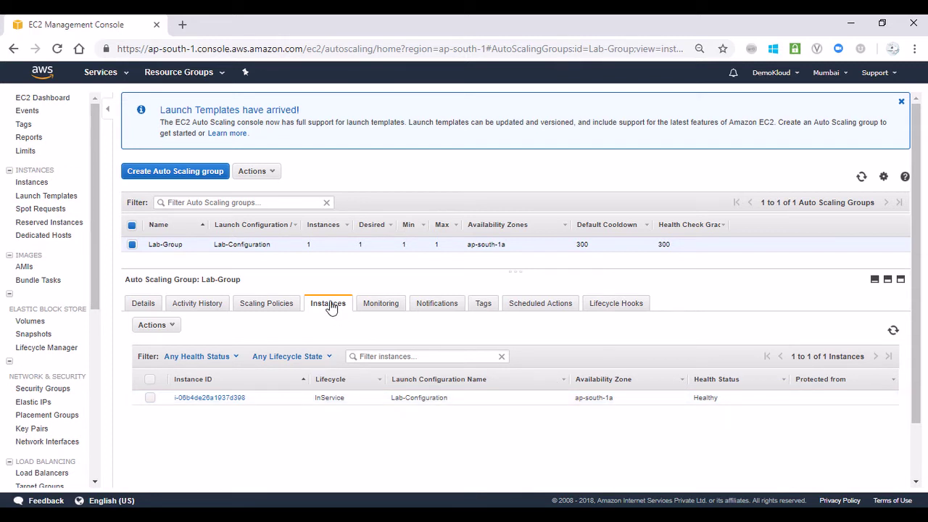
{"action": "left_click", "coordinate": [198, 399]}
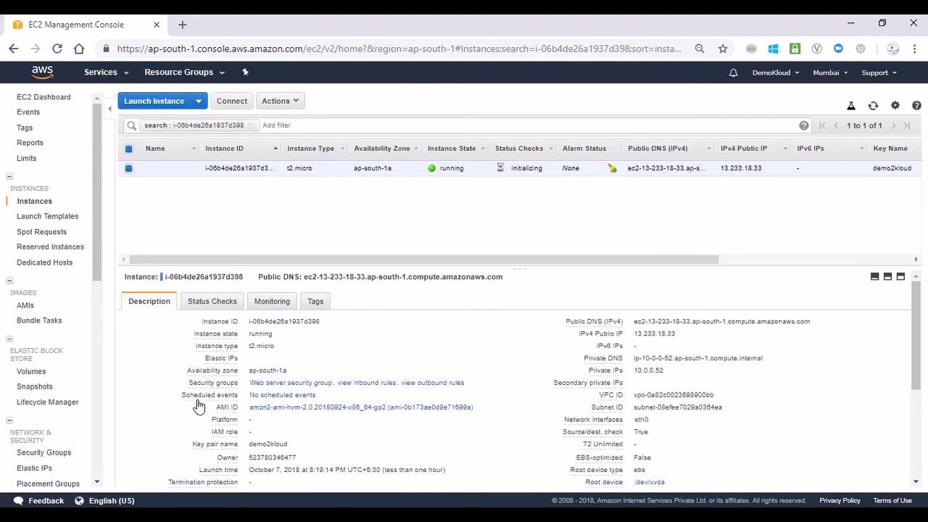
{"action": "left_click", "coordinate": [296, 108]}
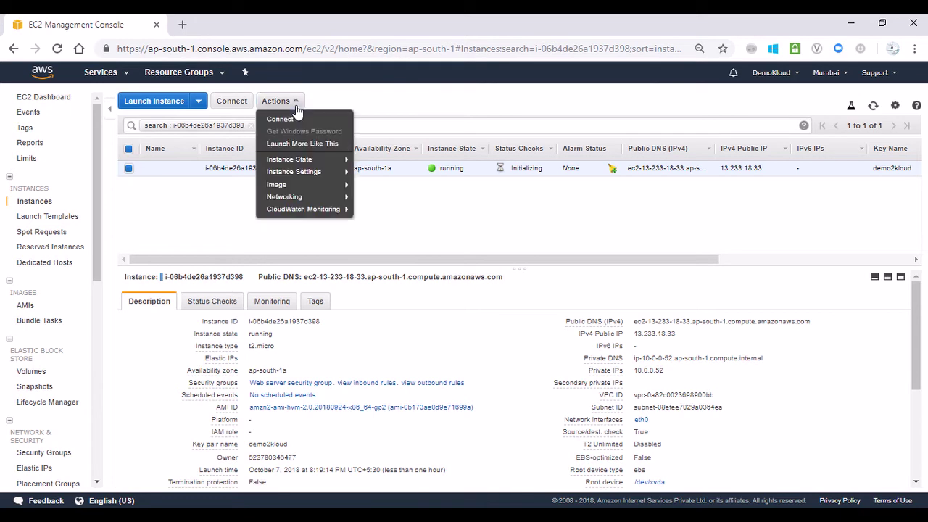
{"action": "mouse_move", "coordinate": [306, 160]}
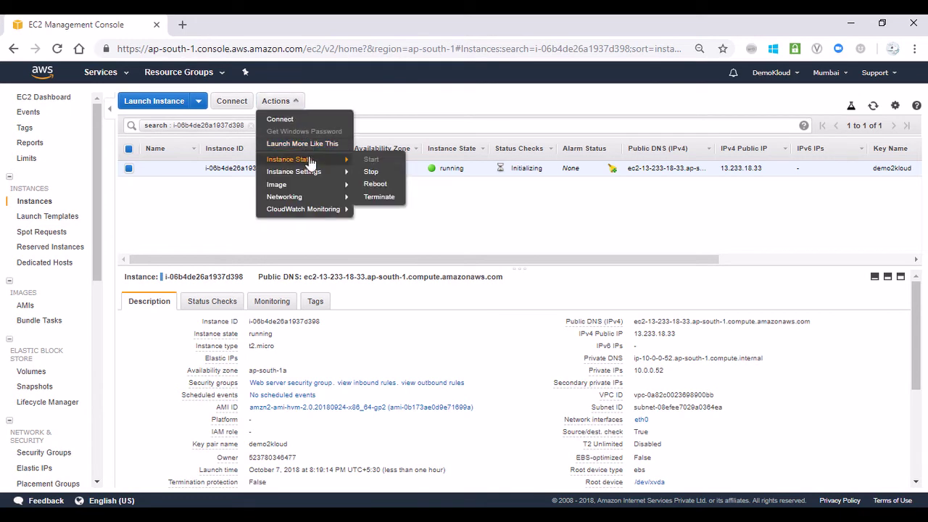
{"action": "left_click", "coordinate": [379, 199]}
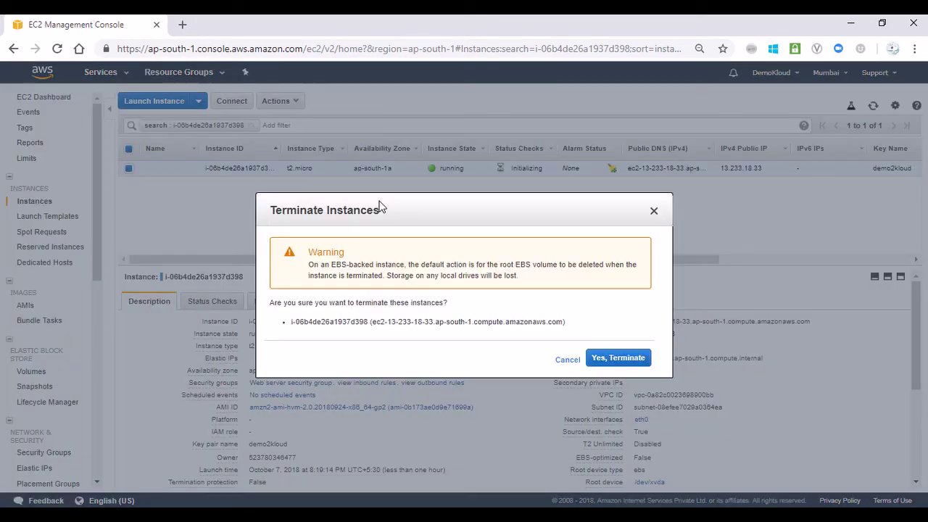
{"action": "left_click", "coordinate": [620, 362]}
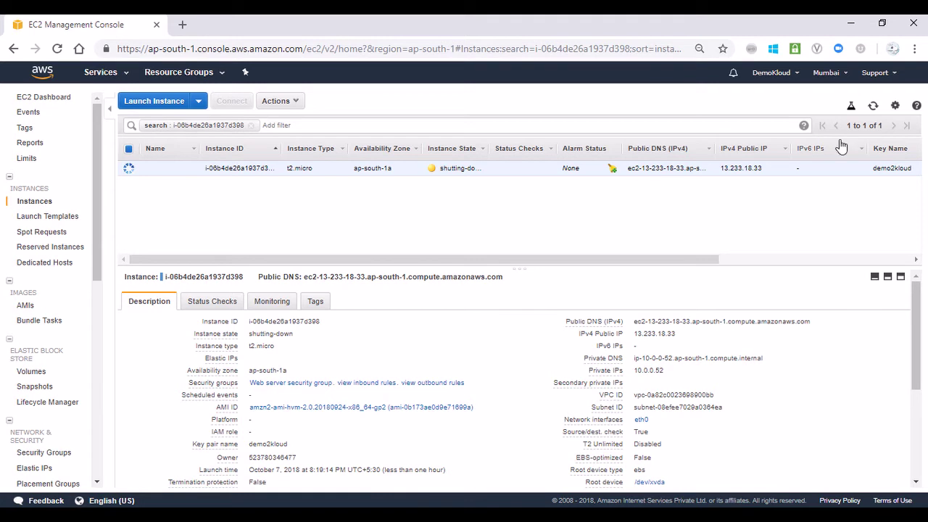
{"action": "left_click", "coordinate": [874, 109]}
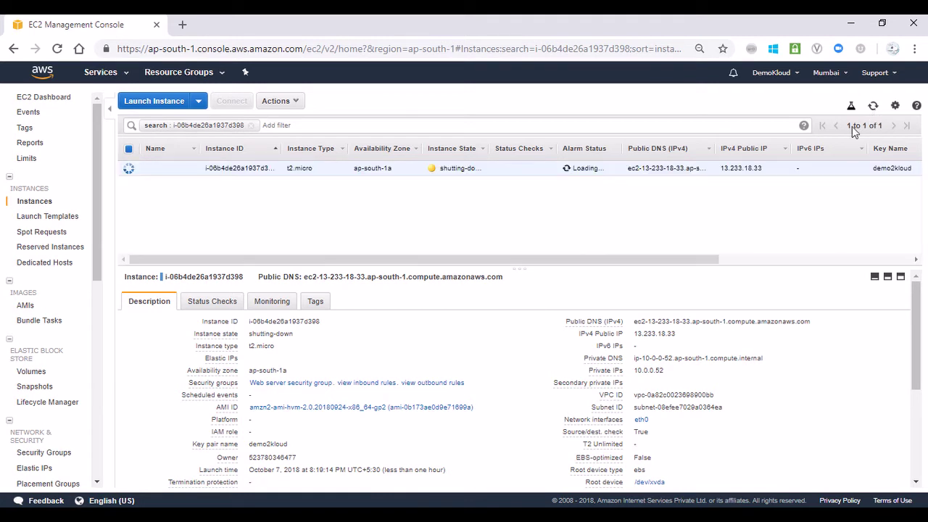
{"action": "left_click", "coordinate": [872, 106]}
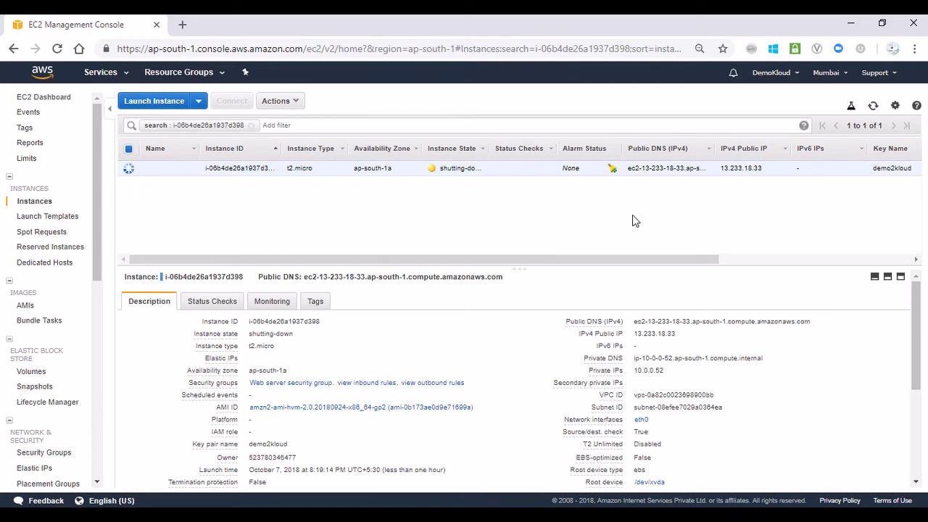
Return to the Auto Scaling groups and refresh Lab-Group's instance list to check how the group reacts to the termination
{"action": "left_click_drag", "start_coordinate": [95, 217], "coordinate": [92, 342]}
{"action": "left_click", "coordinate": [72, 338]}
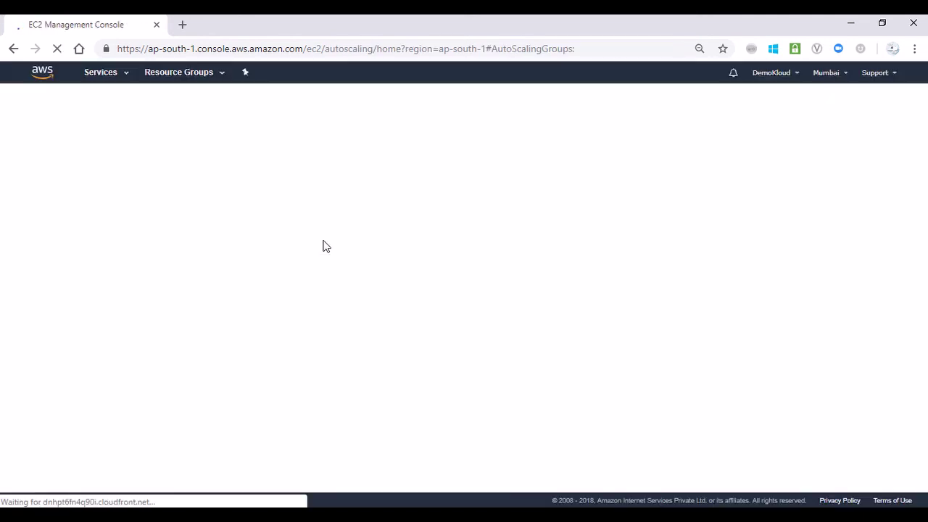
{"action": "left_click", "coordinate": [341, 244]}
{"action": "left_click", "coordinate": [340, 307]}
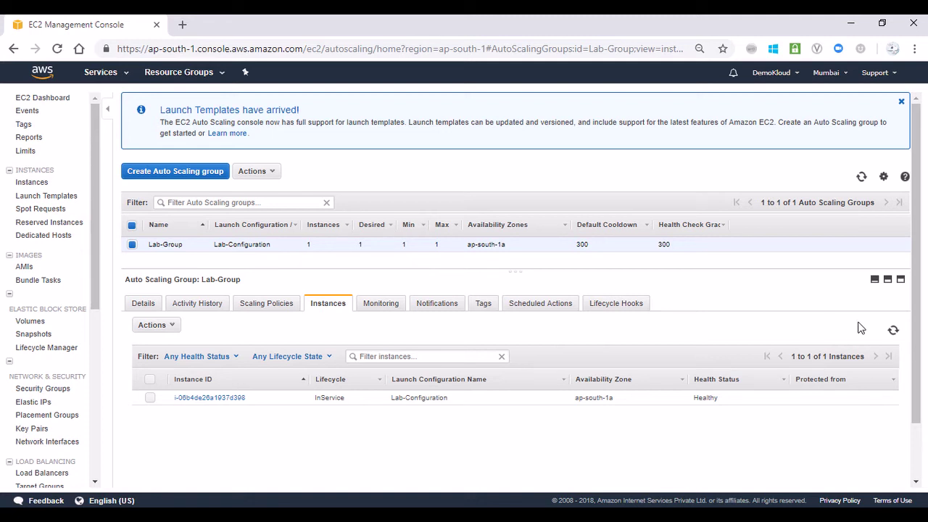
{"action": "left_click", "coordinate": [893, 331]}
{"action": "left_click", "coordinate": [895, 333]}
{"action": "left_click", "coordinate": [895, 333]}
{"action": "left_click", "coordinate": [895, 333]}
{"action": "left_click", "coordinate": [894, 333]}
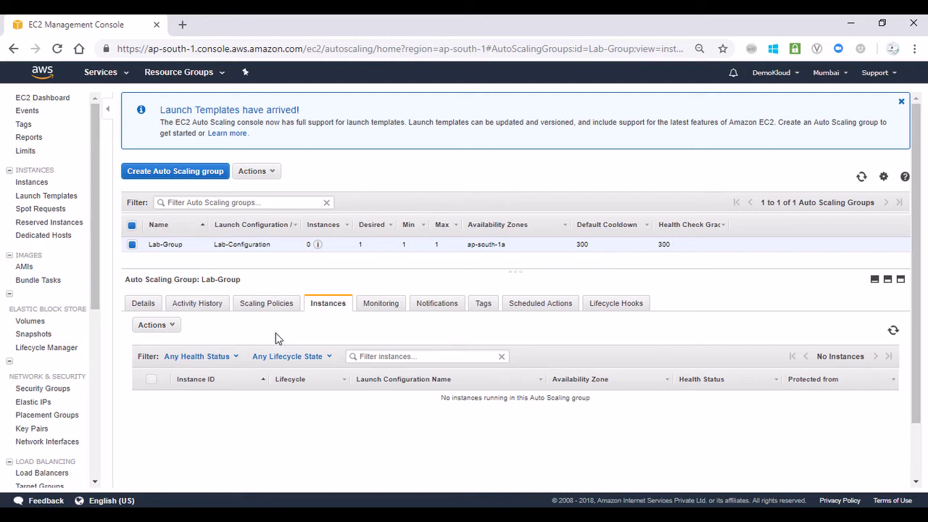
Review Lab-Group's activity history, expand the newest launch entry to read its cause, and refresh the launch status
{"action": "left_click", "coordinate": [212, 308]}
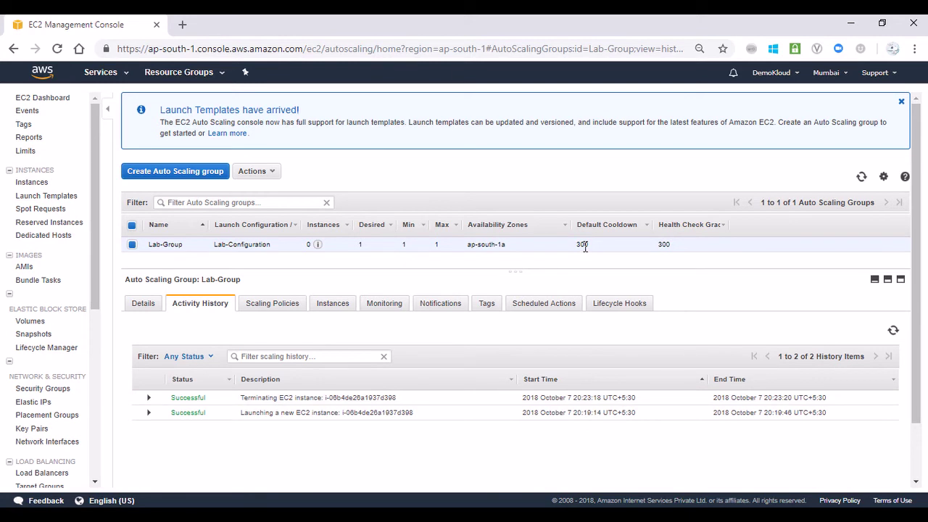
{"action": "left_click", "coordinate": [893, 332]}
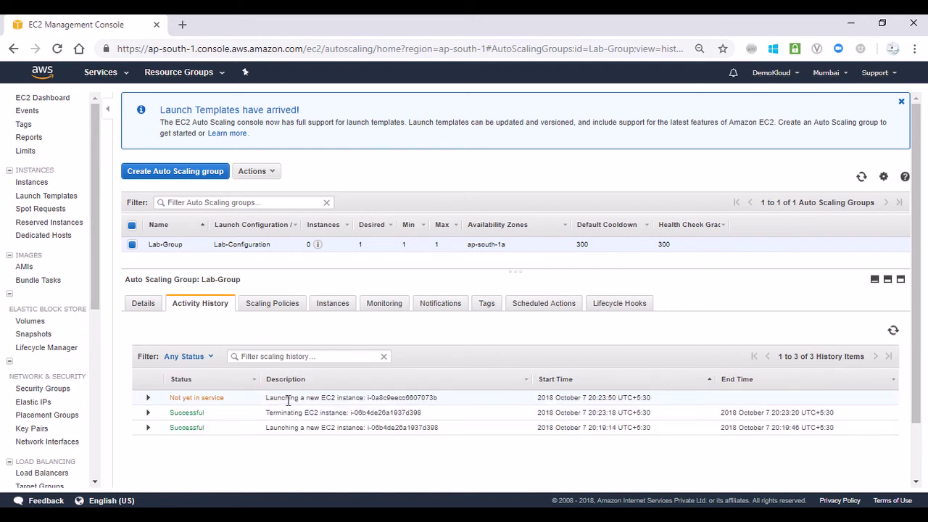
{"action": "left_click_drag", "start_coordinate": [267, 397], "coordinate": [357, 397]}
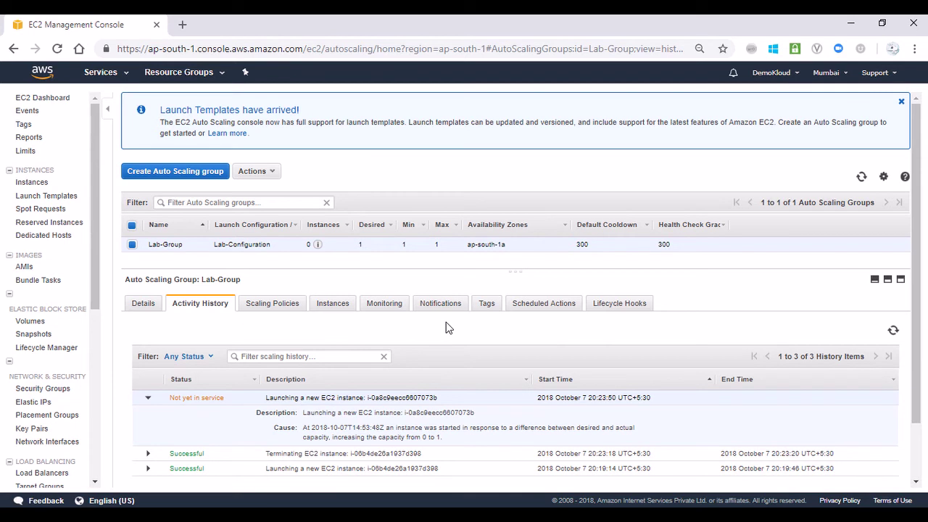
{"action": "left_click", "coordinate": [893, 330]}
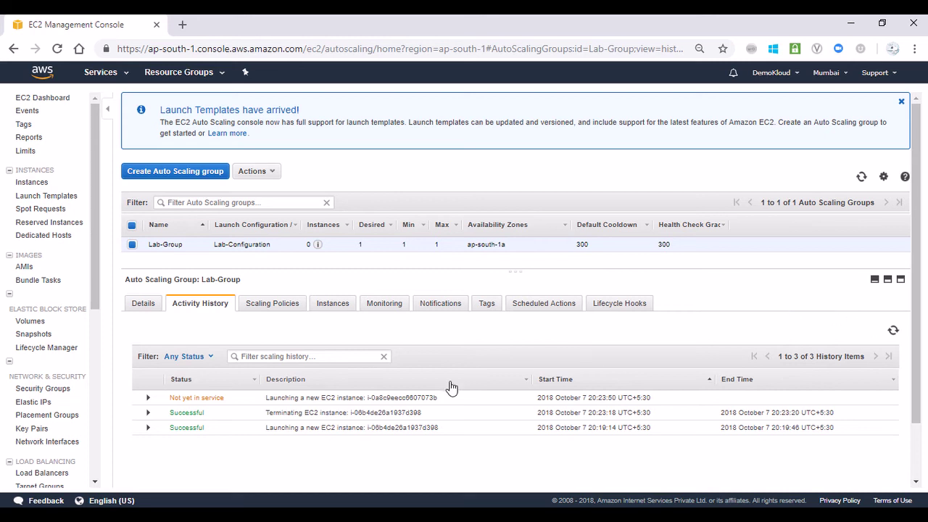
{"action": "left_click", "coordinate": [892, 335]}
Open the details of the replacement EC2 instance from Lab-Group's instance list
{"action": "left_click", "coordinate": [340, 310]}
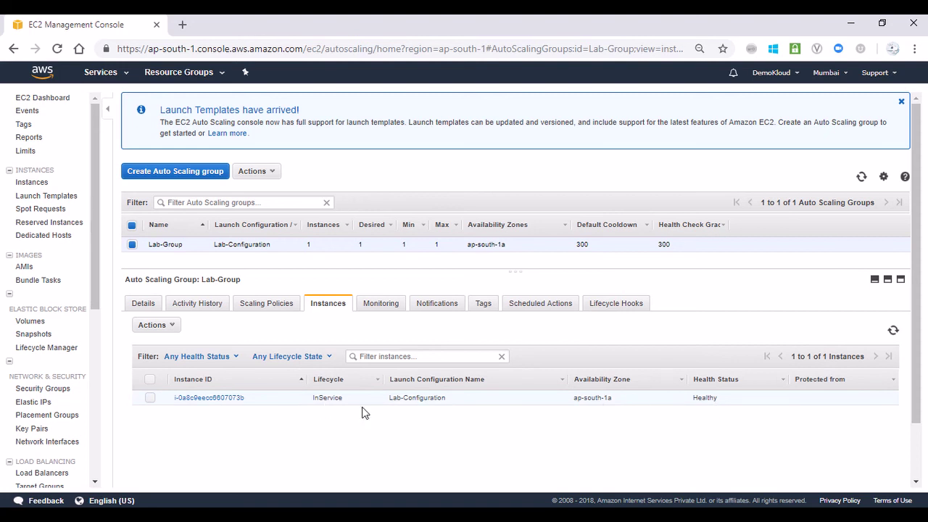
{"action": "left_click", "coordinate": [225, 400]}
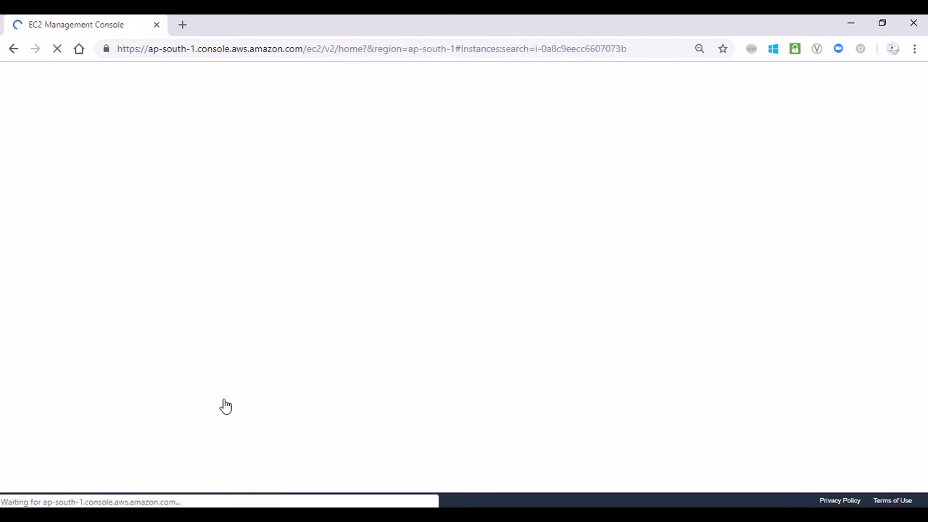